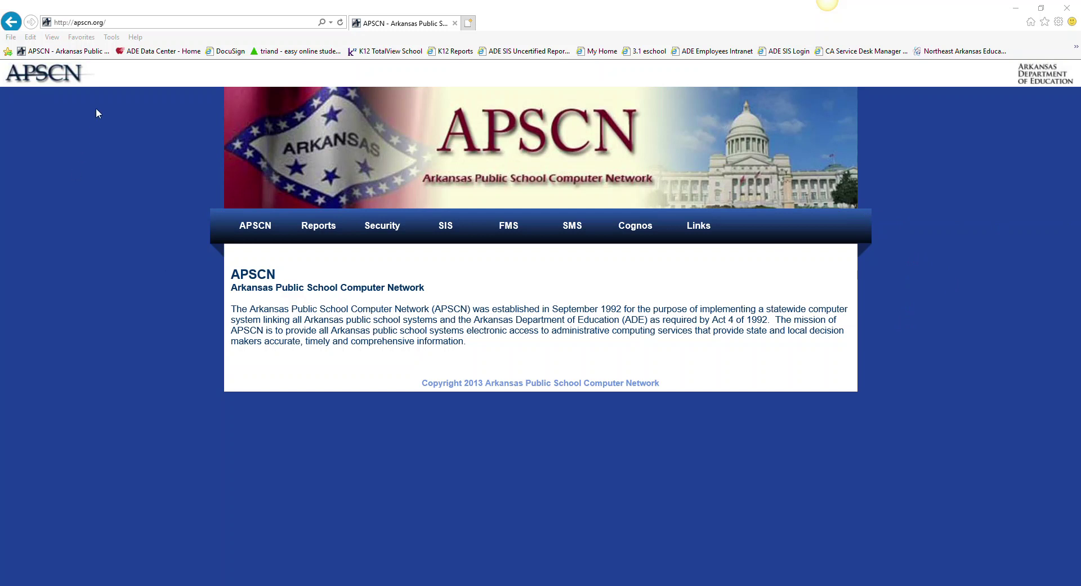
# Go to the APSCN Security section and open its Security Resources page.
pyautogui.click(86, 36)
pyautogui.click(381, 228)
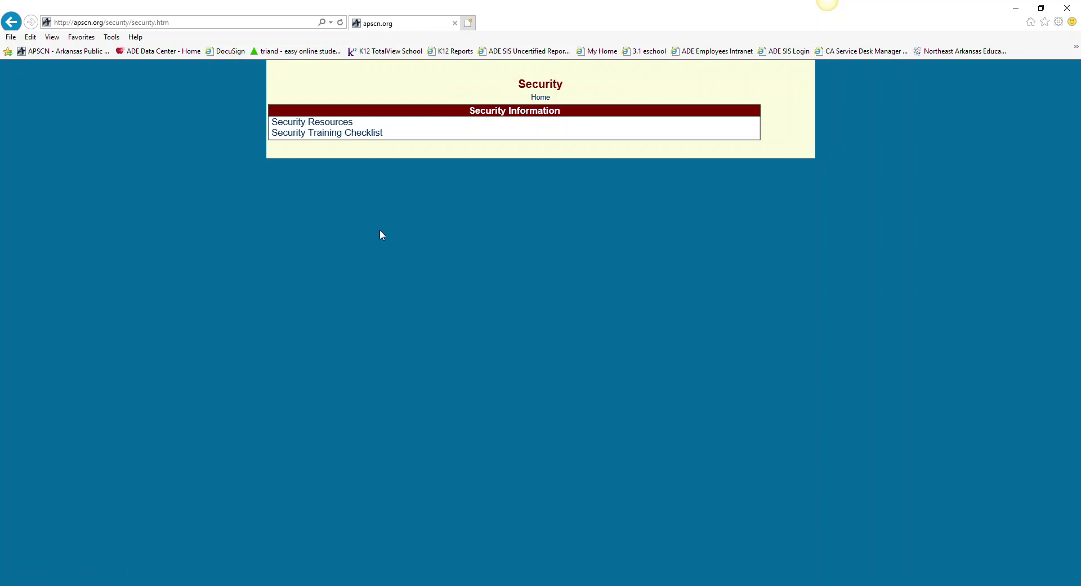
pyautogui.click(292, 128)
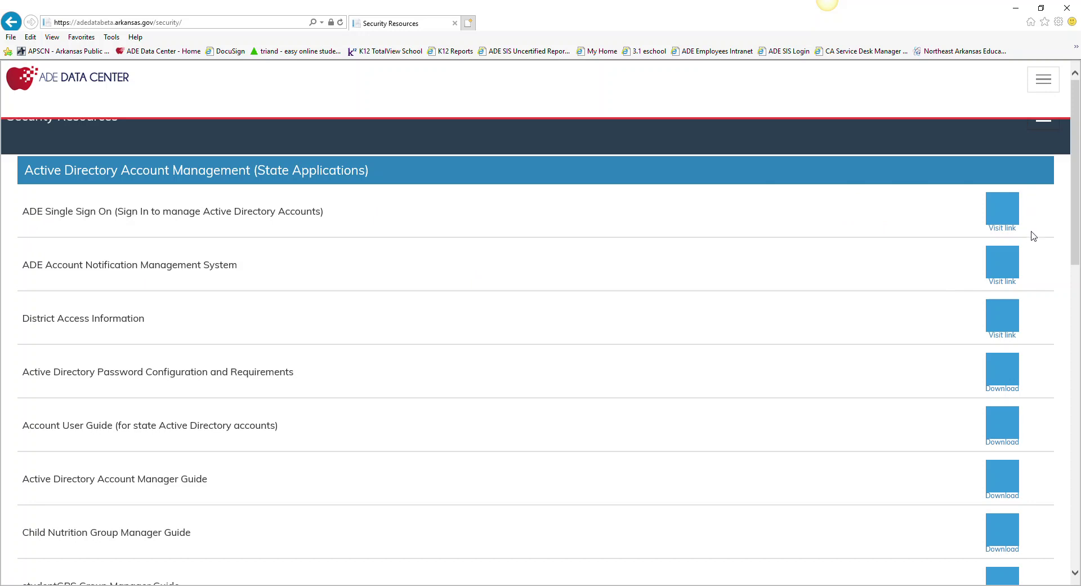
# Open the ADE Single Sign On site from the Security Resources list.
pyautogui.click(1002, 229)
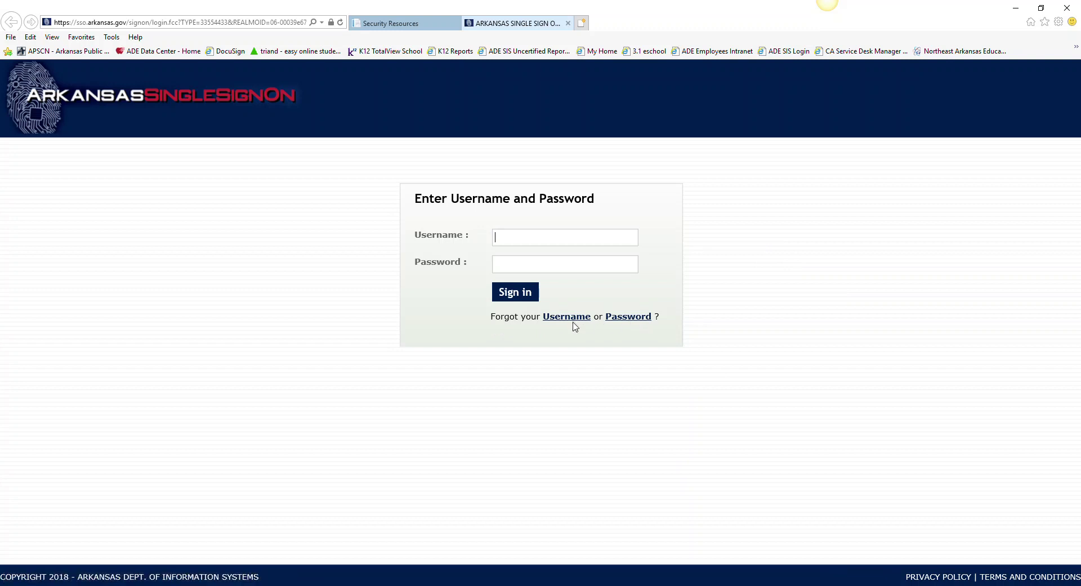
# Enter the account username, then go to the forgotten-password reset page.
pyautogui.click(638, 322)
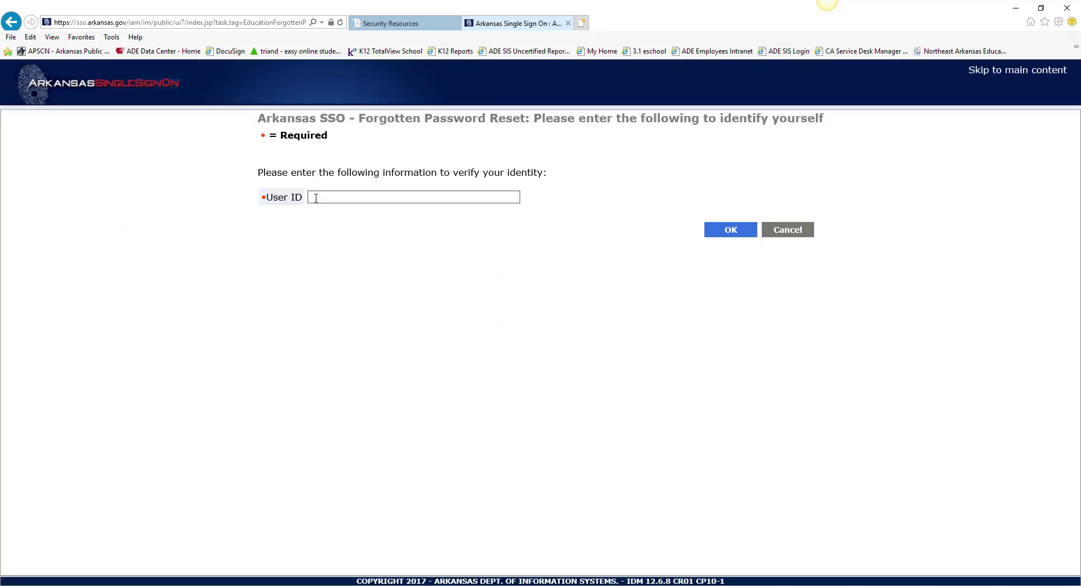
# Focus the User ID field on the reset page, then return to the sign-in page.
pyautogui.click(315, 197)
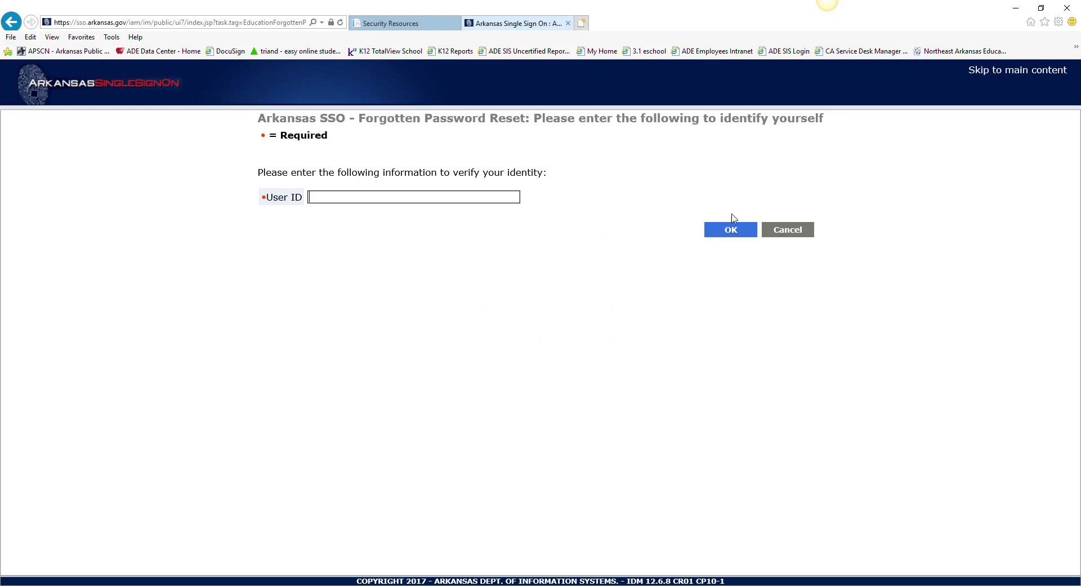
pyautogui.click(11, 21)
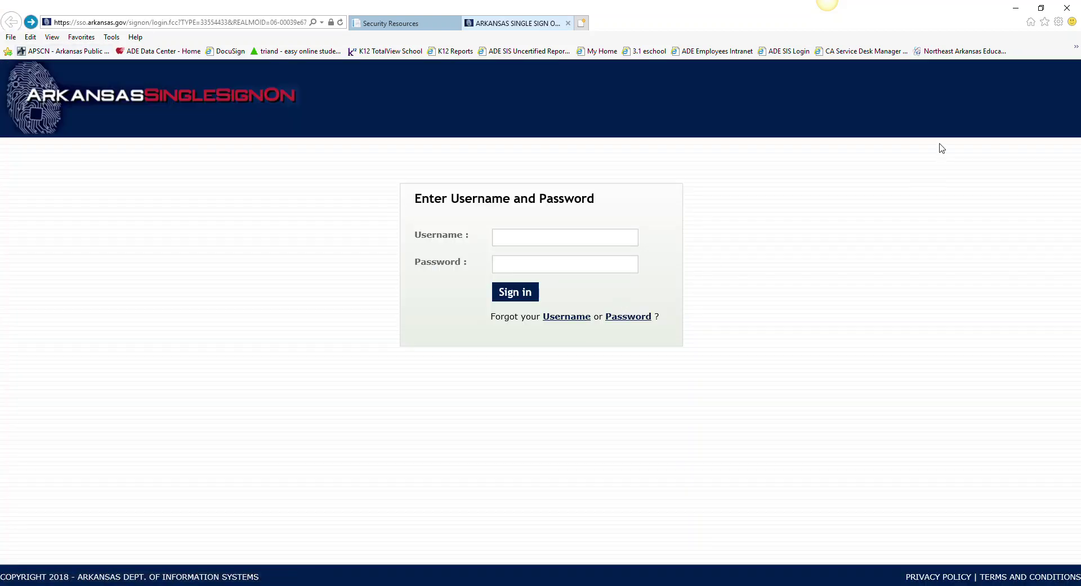
# Enter the account username and password and submit the sign-in form.
pyautogui.click(503, 237)
pyautogui.press('Tab')
pyautogui.write('•••••••••••')
pyautogui.click(521, 299)
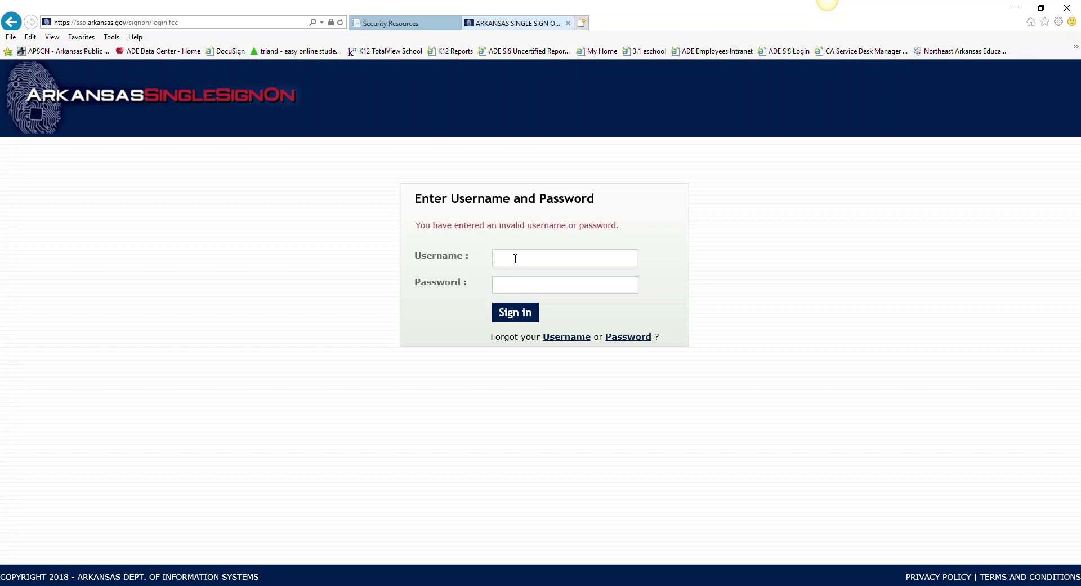
# Re-enter the credentials after the invalid-login error, sign in, and go to Change My Password.
pyautogui.press('Tab')
pyautogui.write('**********')
pyautogui.press('Return')
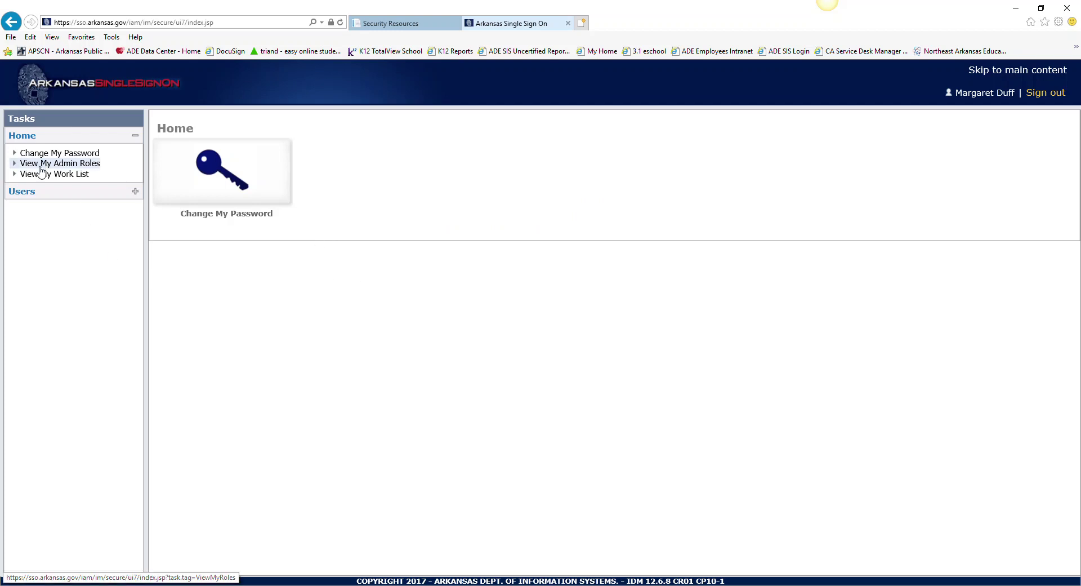
pyautogui.click(228, 182)
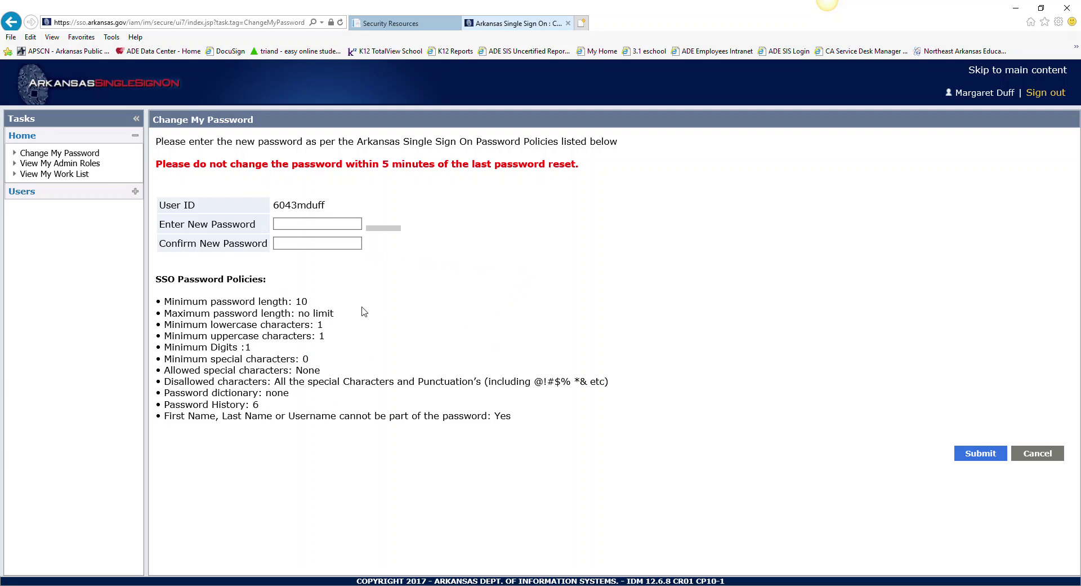
# Place the cursor in the Enter New Password field of the Change My Password form.
pyautogui.click(310, 226)
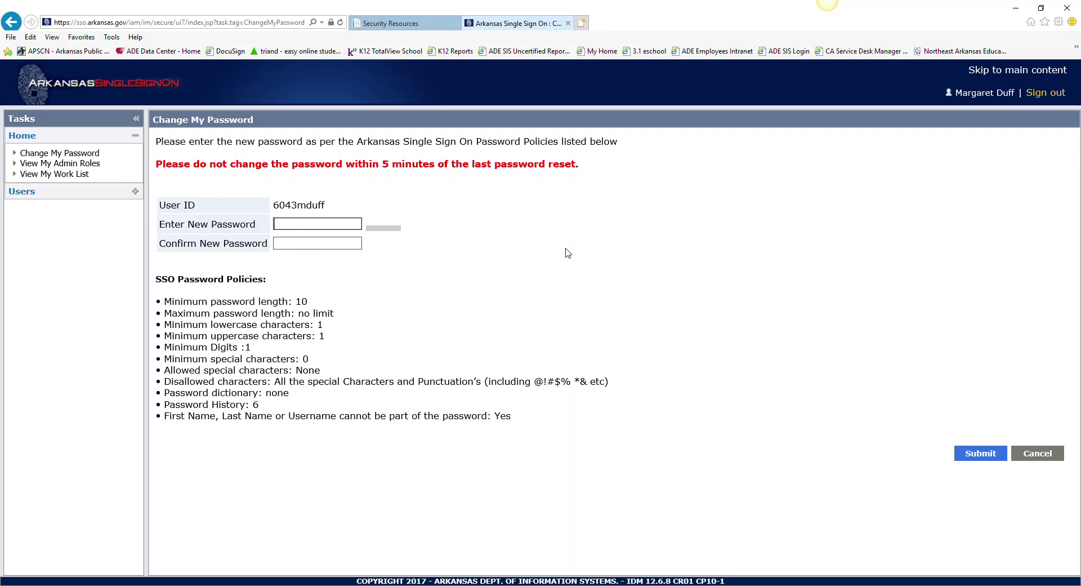
# Enter the new password, confirm it in Confirm New Password, and submit the change.
pyautogui.write('••••••')
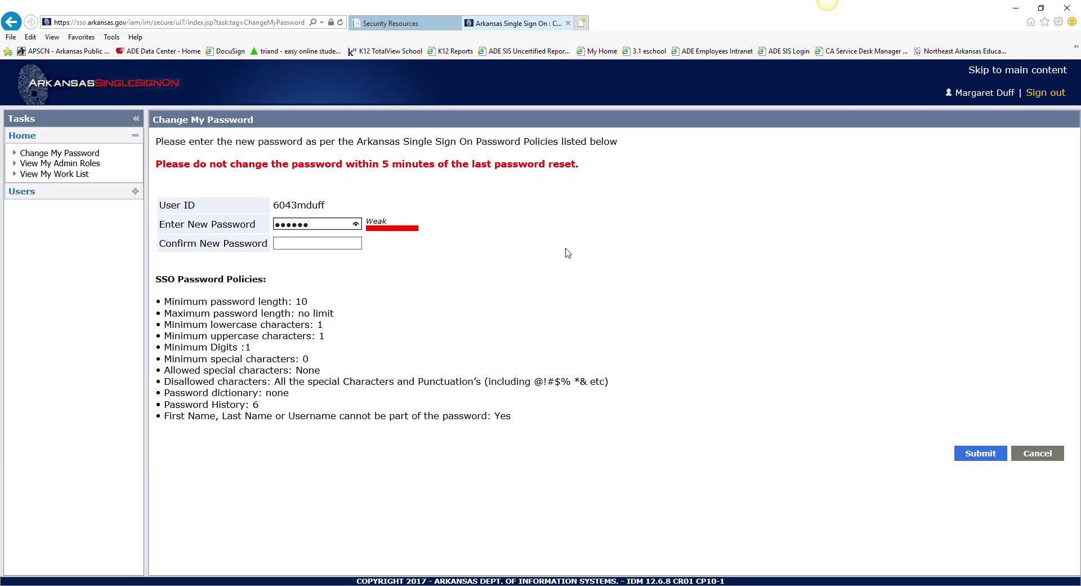
pyautogui.write('•')
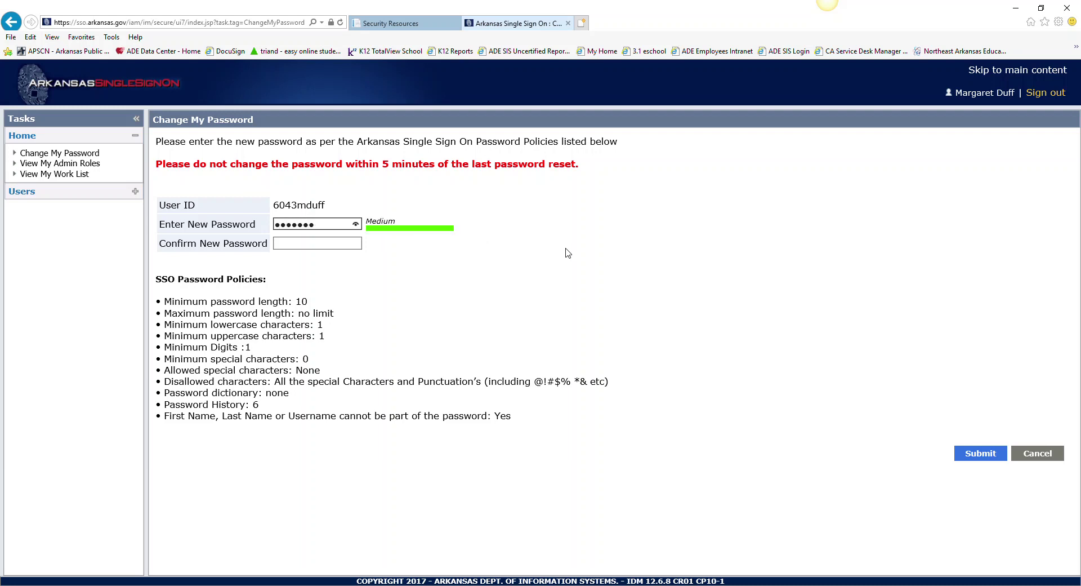
pyautogui.write('•••')
pyautogui.press('Tab')
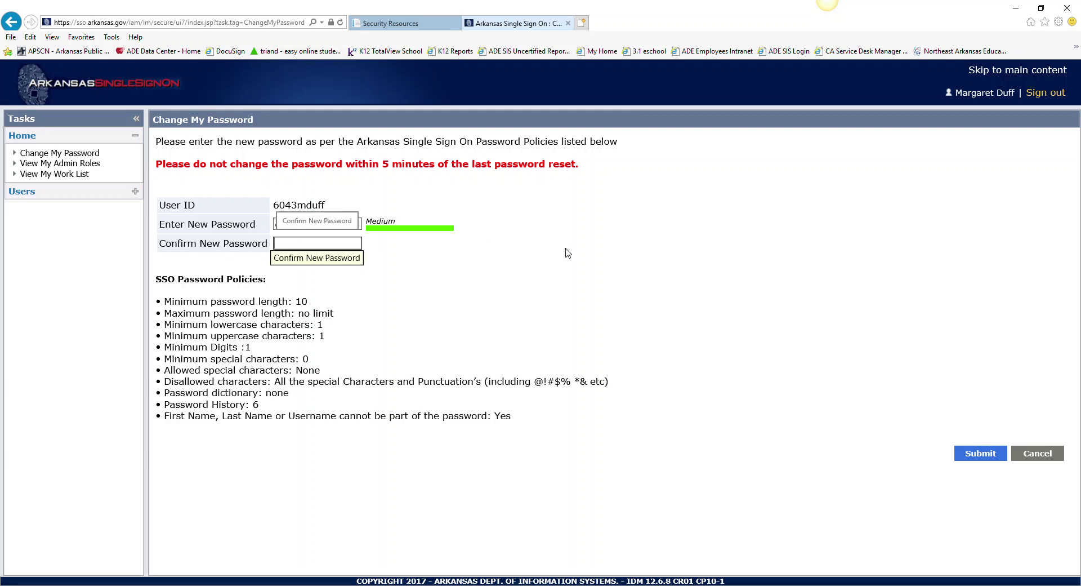
pyautogui.write('••')
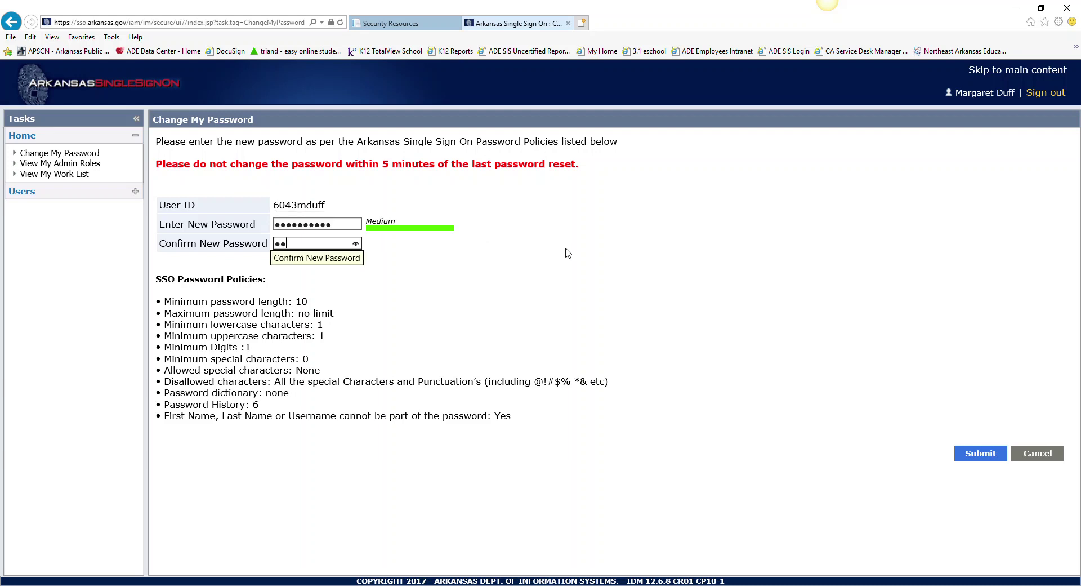
pyautogui.write('••••••')
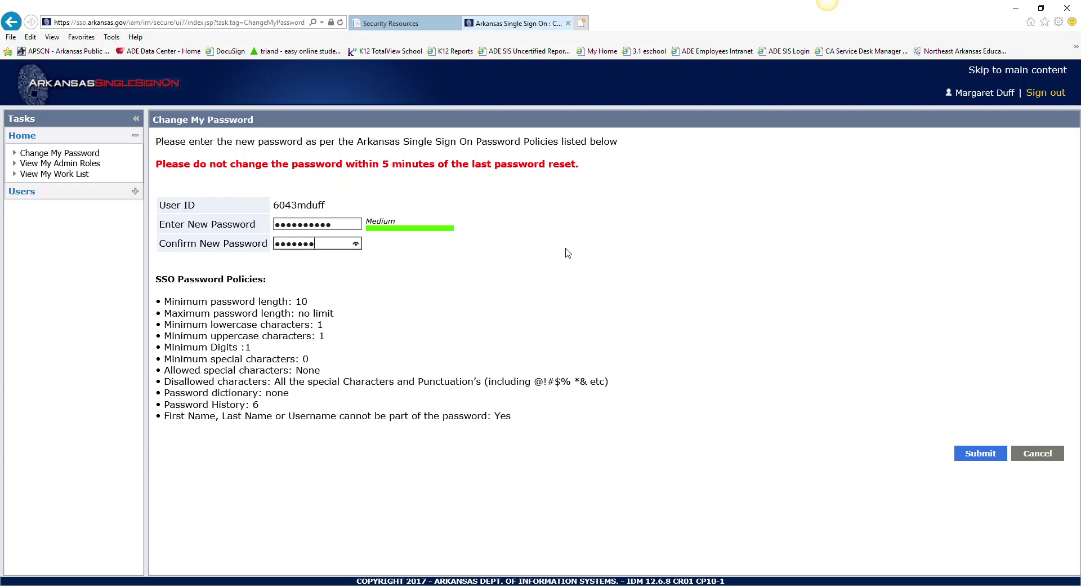
pyautogui.write('••')
pyautogui.click(971, 456)
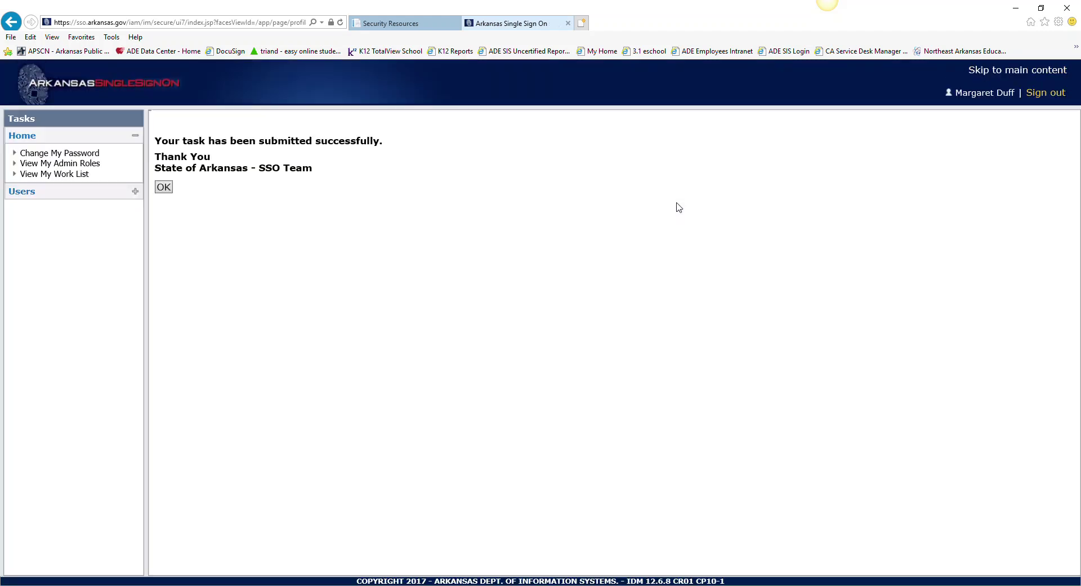
# Dismiss the password-change success message and sign out of the SSO account.
pyautogui.click(164, 187)
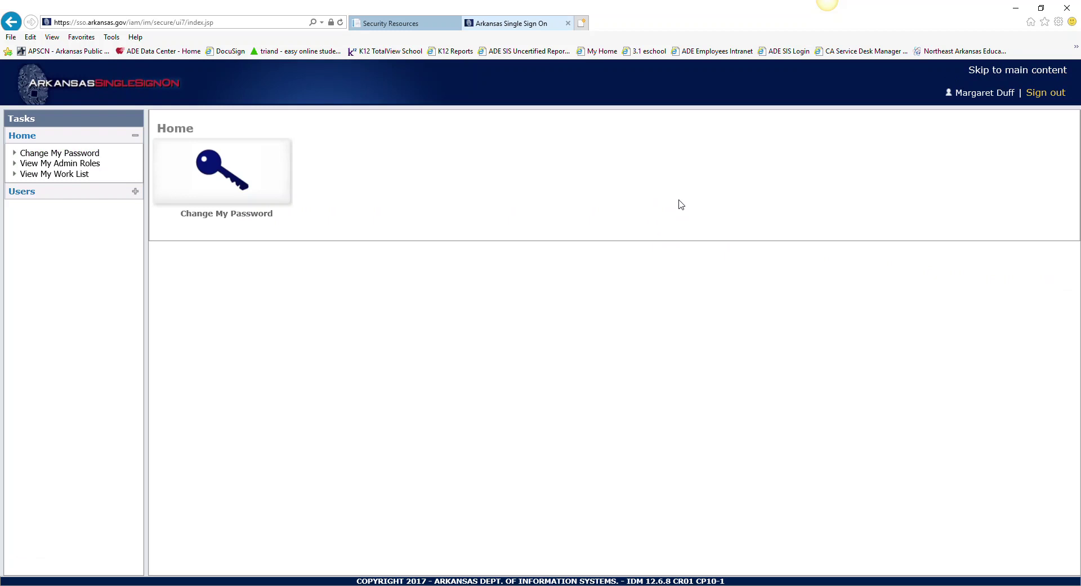
pyautogui.click(1045, 93)
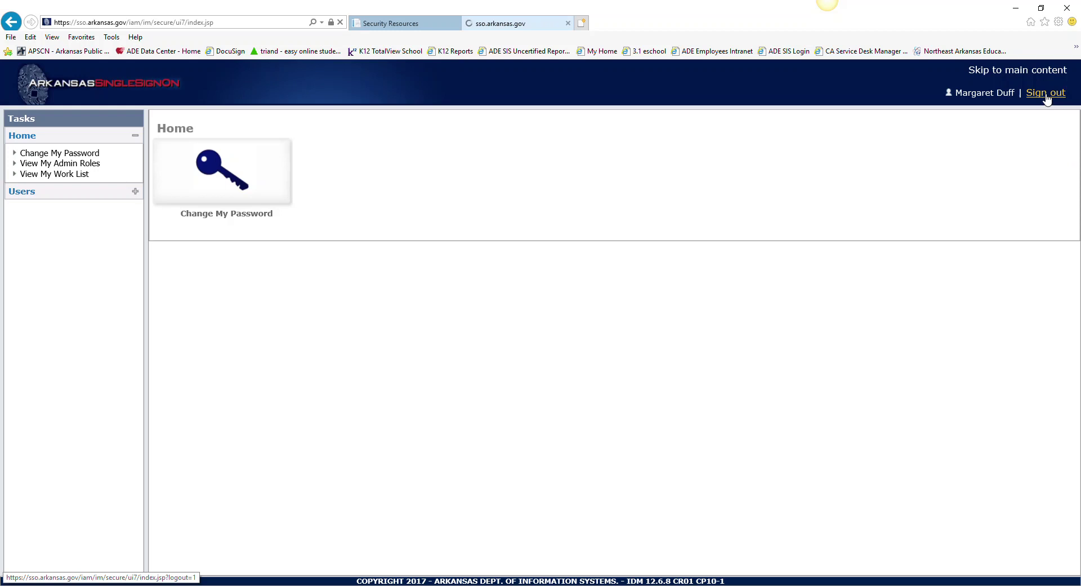